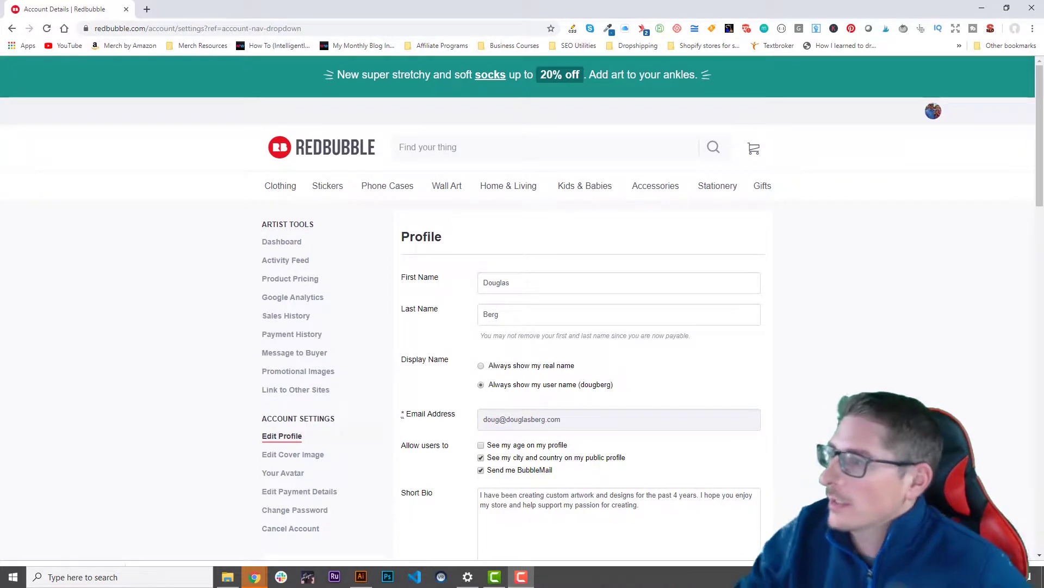
Open the Product Pricing page and scroll through the categories down to the Stickers markup
mouse_move(934, 113)
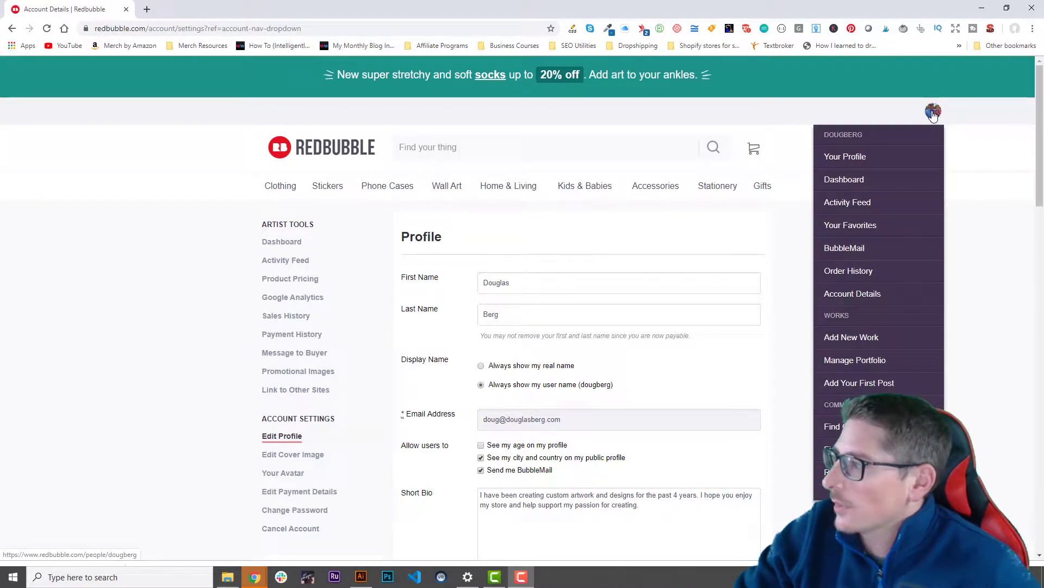
left_click(867, 294)
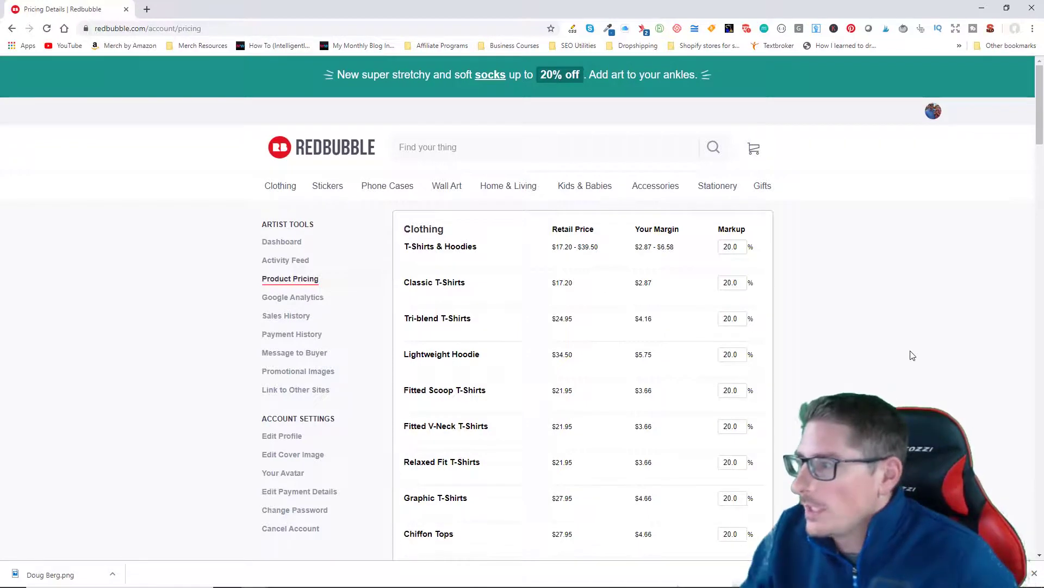
scroll(835, 346, "down", 1)
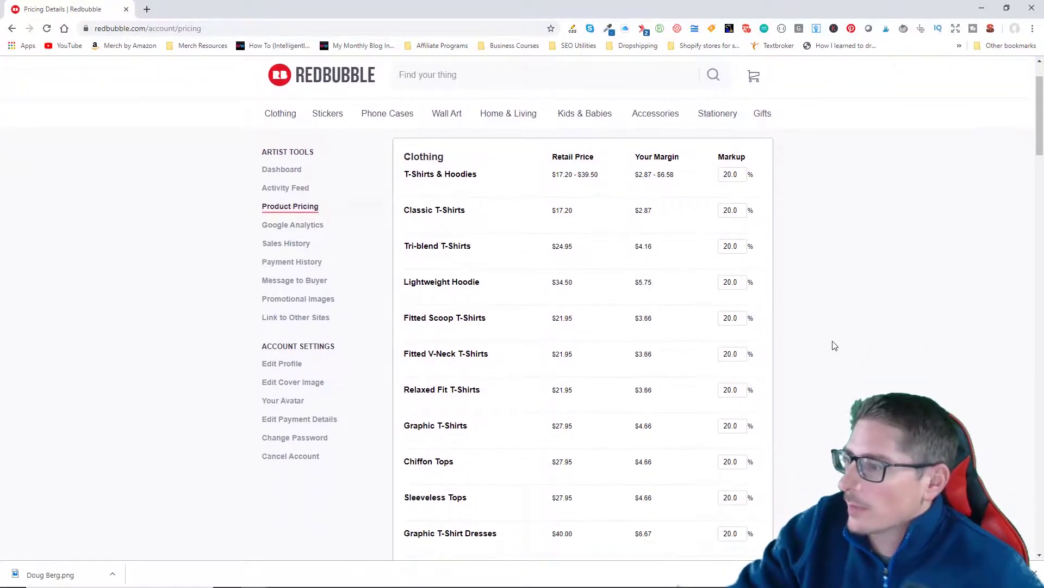
scroll(835, 346, "down", 9)
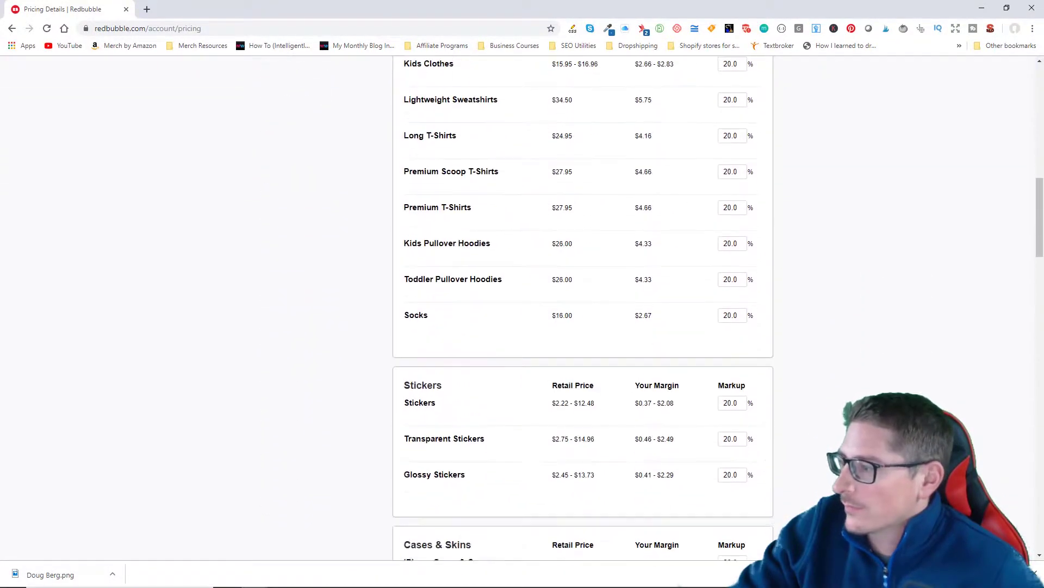
scroll(583, 308, "down", 12)
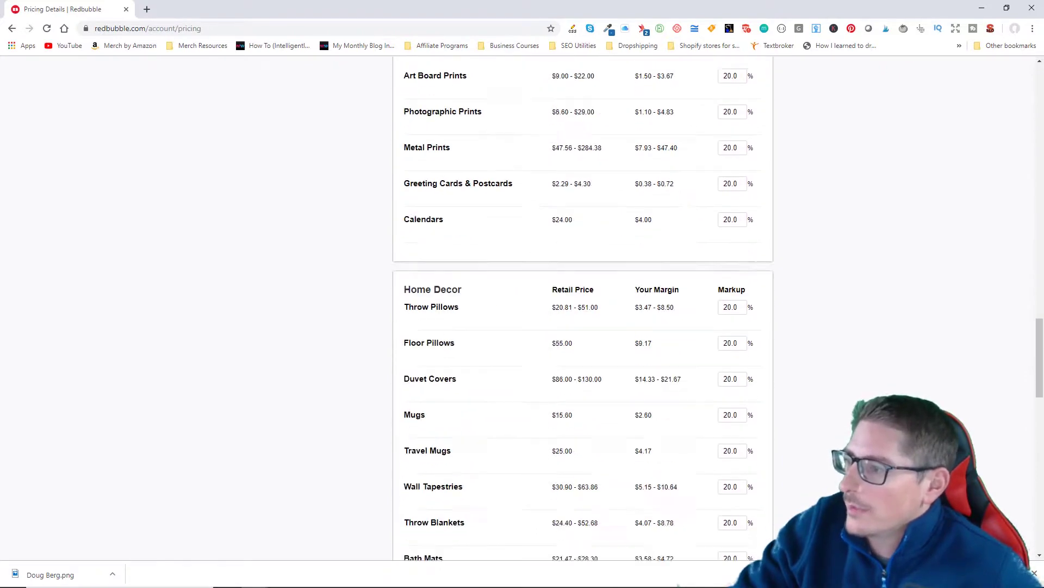
scroll(824, 444, "down", 7)
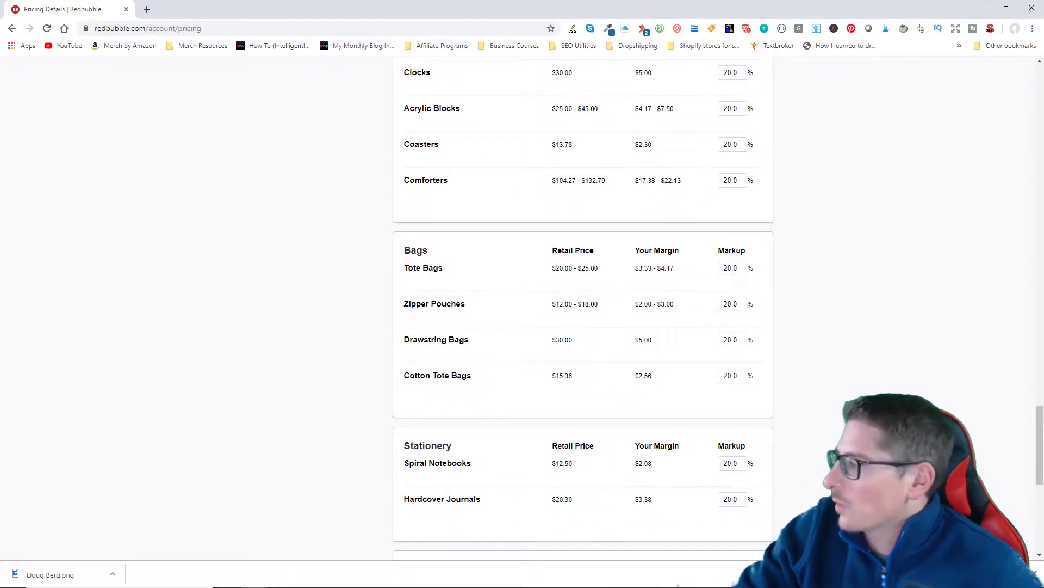
scroll(820, 399, "down", 4)
scroll(727, 508, "up", 2)
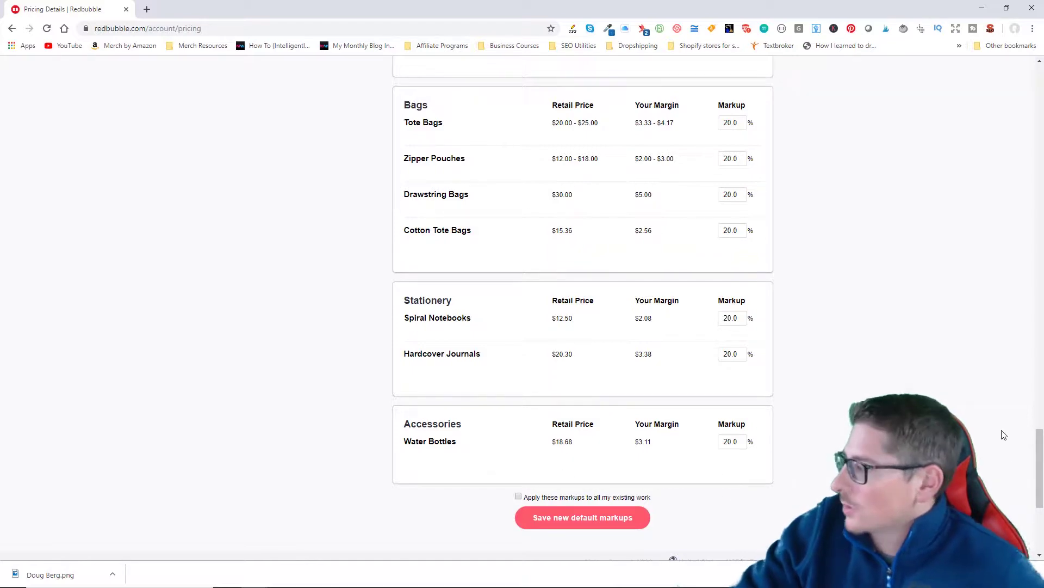
left_click_drag(1039, 463, 1039, 101)
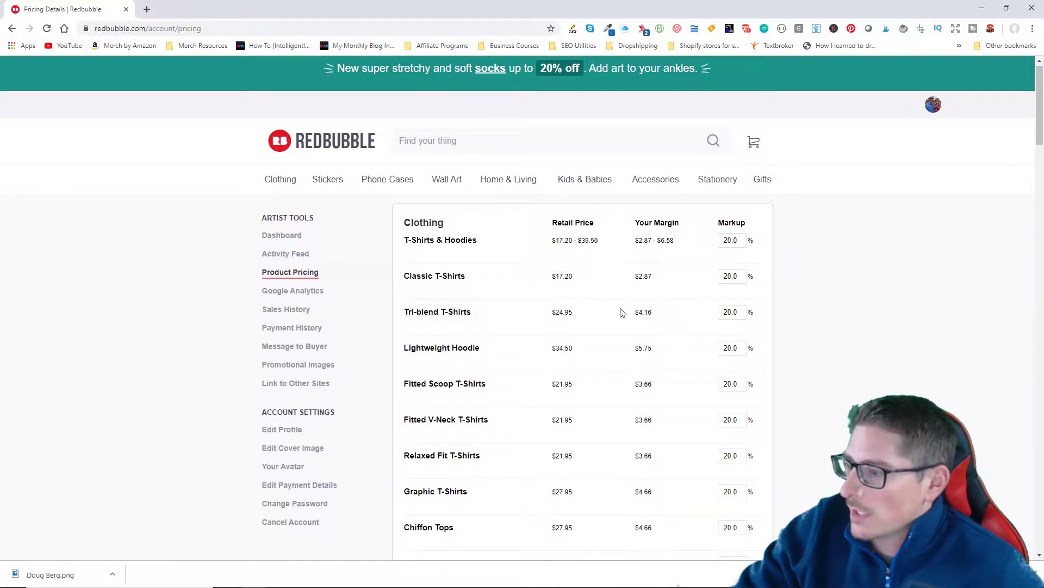
scroll(482, 311, "down", 8)
scroll(548, 423, "down", 4)
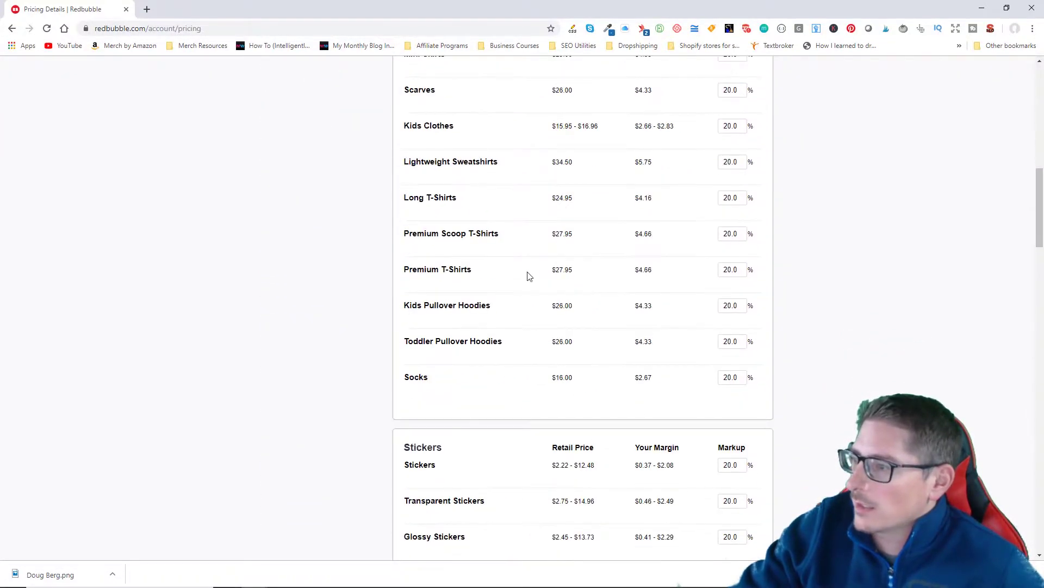
scroll(631, 392, "down", 5)
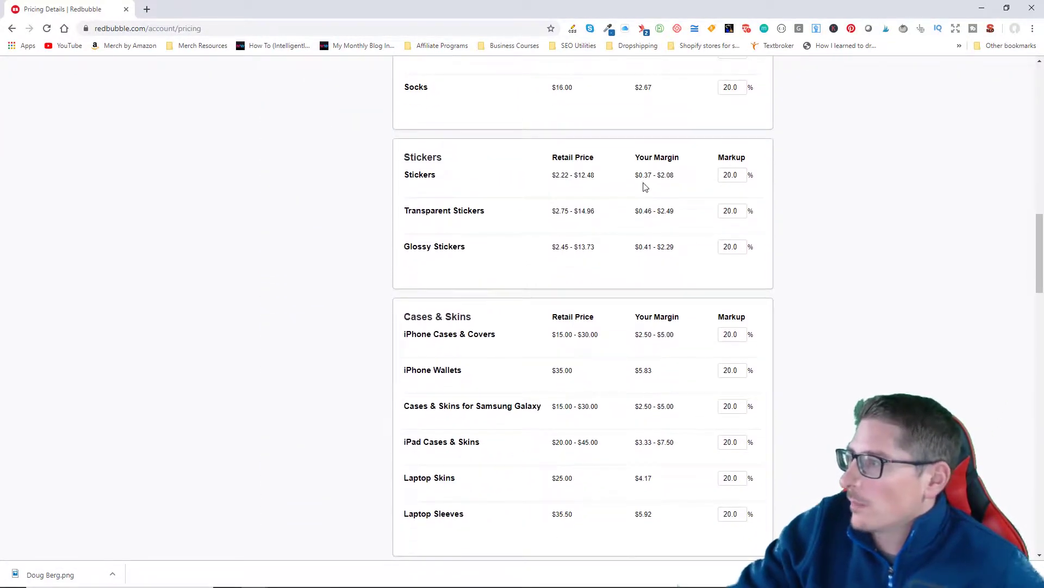
Set the Stickers, Transparent Stickers and Glossy Stickers markups each to 100
left_click_drag(740, 176, 699, 174)
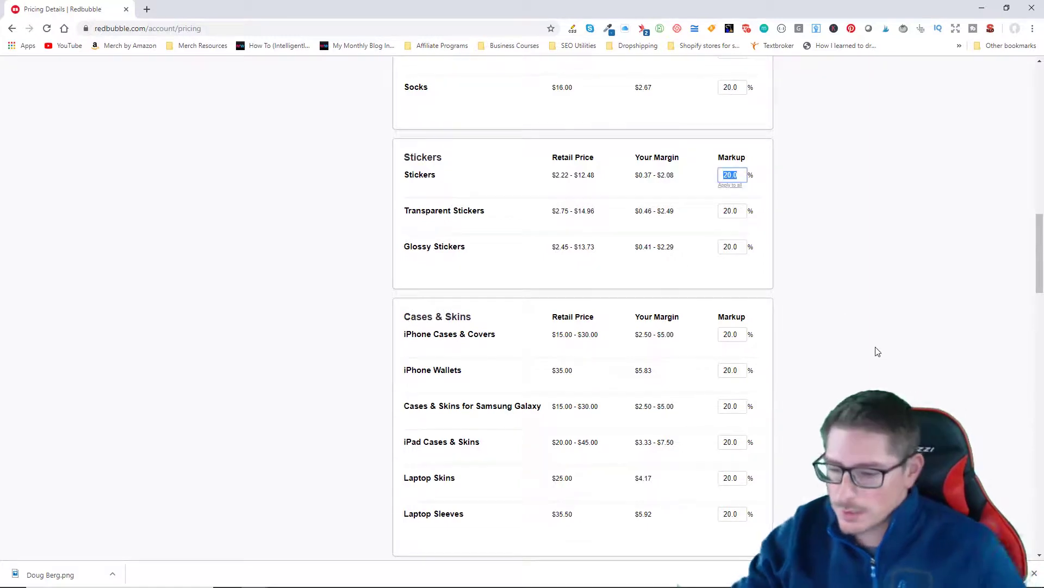
type("100")
key("Tab")
type("100")
key("Tab")
type("100")
key("Tab")
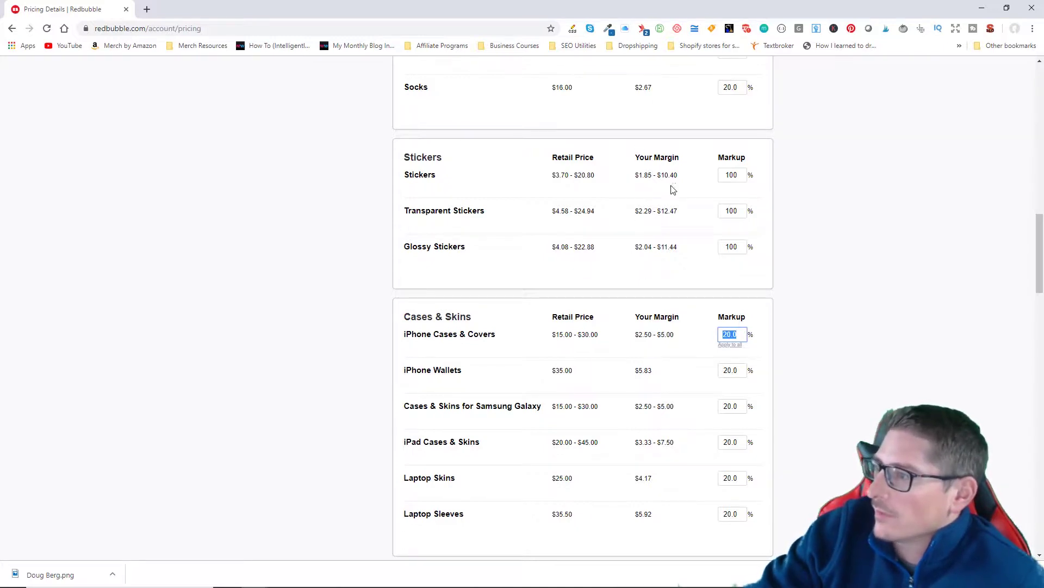
Scroll through the remaining product categories, reviewing their 20.0% default markups
scroll(921, 306, "down", 1)
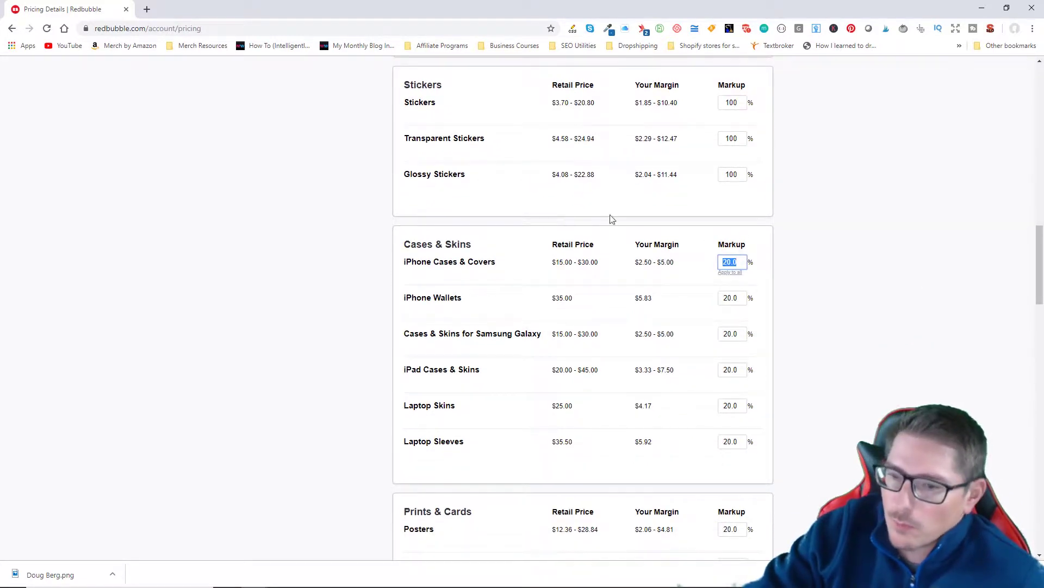
scroll(841, 299, "up", 2)
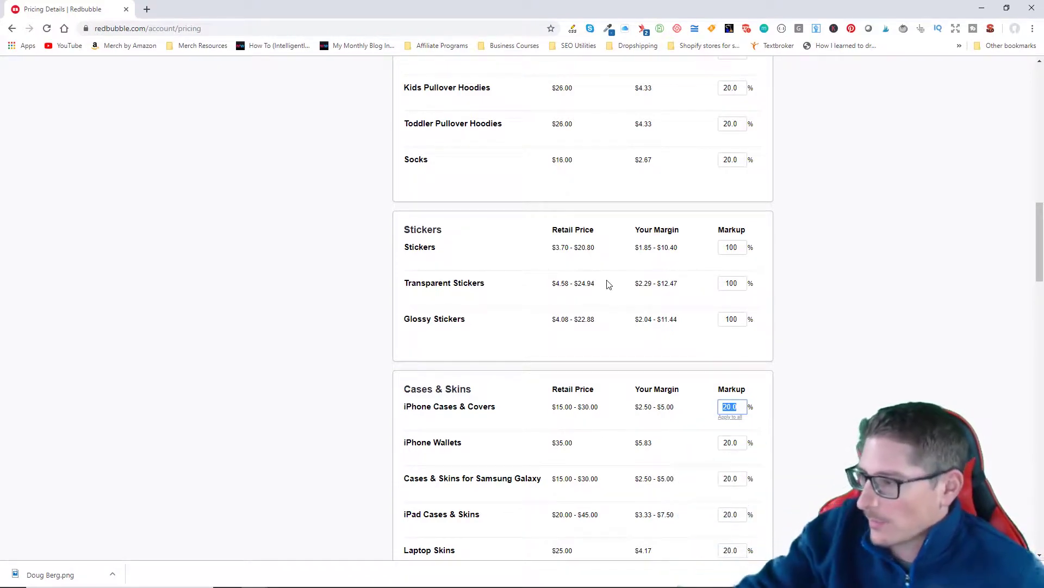
scroll(838, 484, "down", 1)
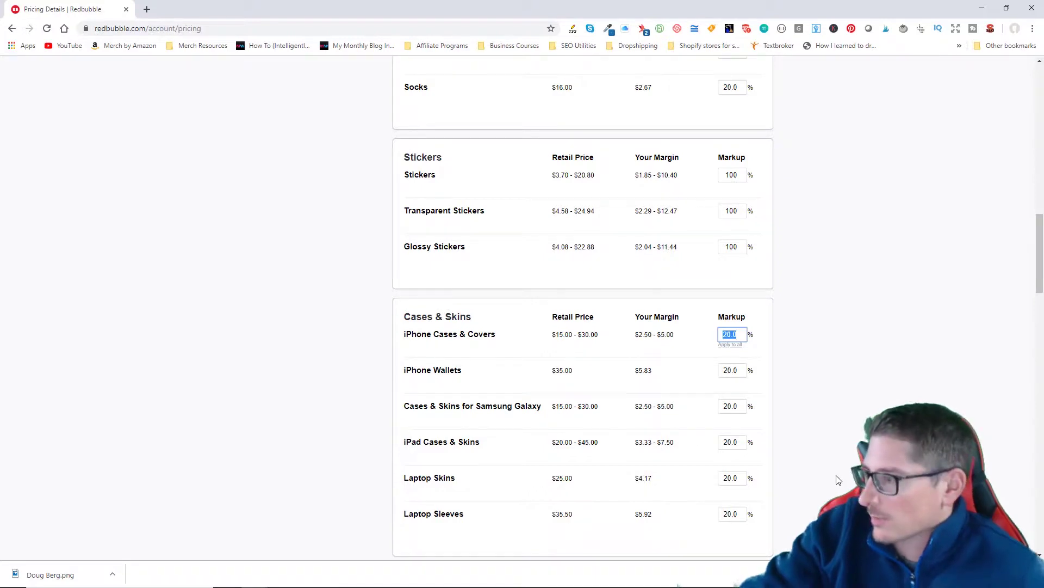
scroll(843, 484, "down", 1)
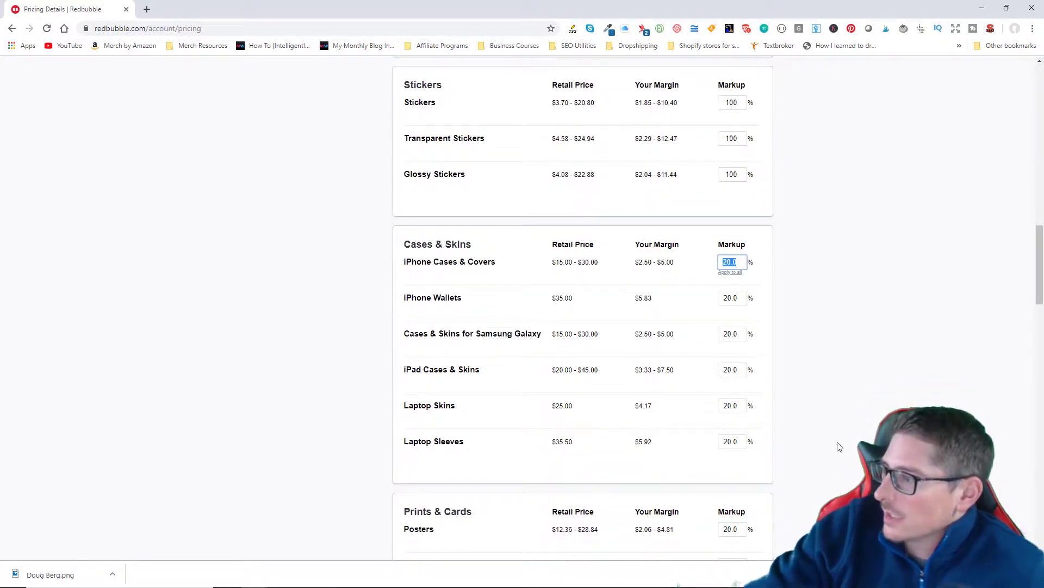
scroll(816, 445, "up", 7)
scroll(835, 453, "up", 11)
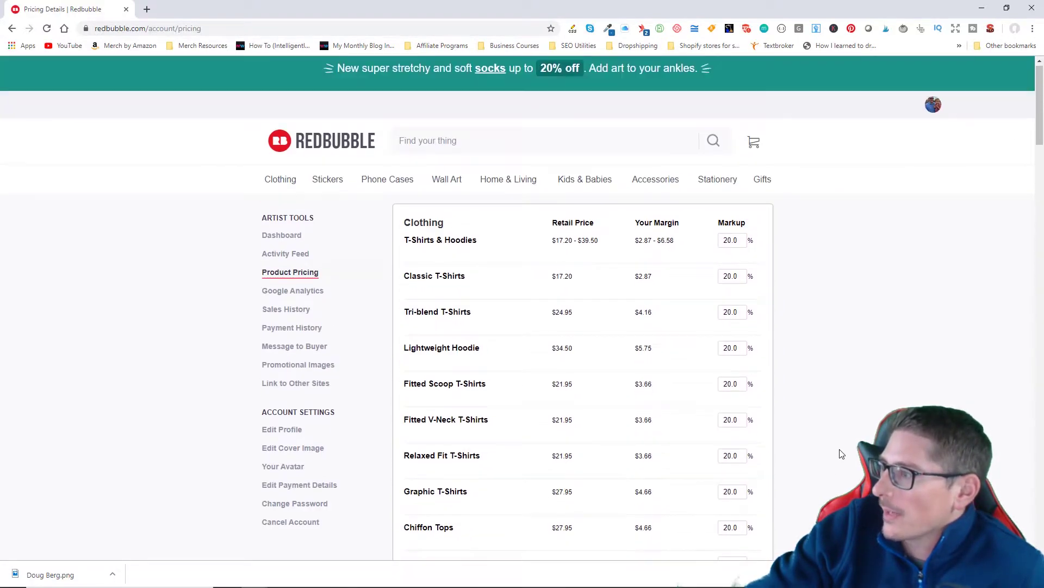
scroll(838, 452, "down", 11)
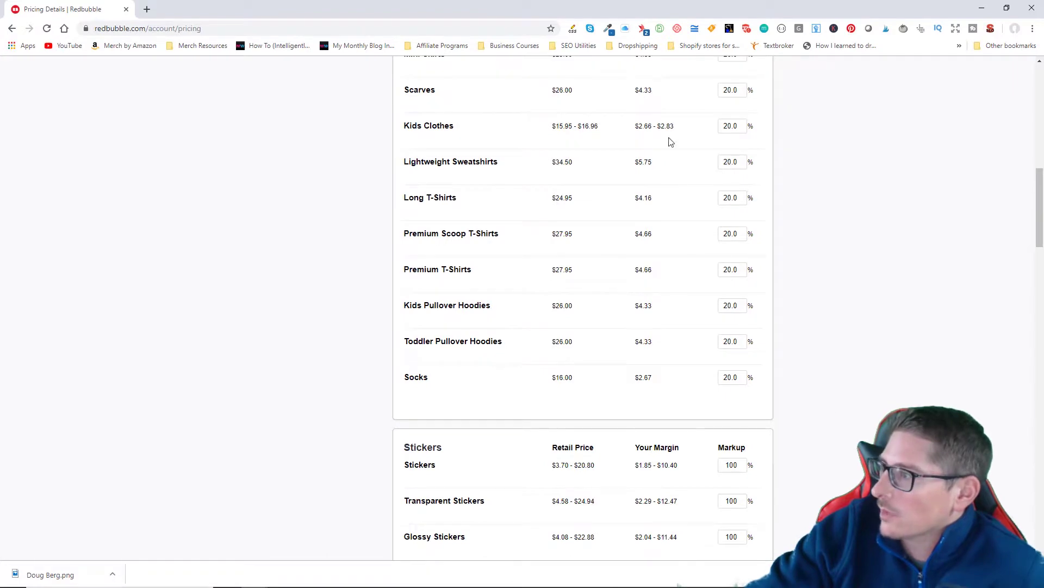
key("Tab")
scroll(859, 354, "down", 3)
scroll(854, 361, "down", 8)
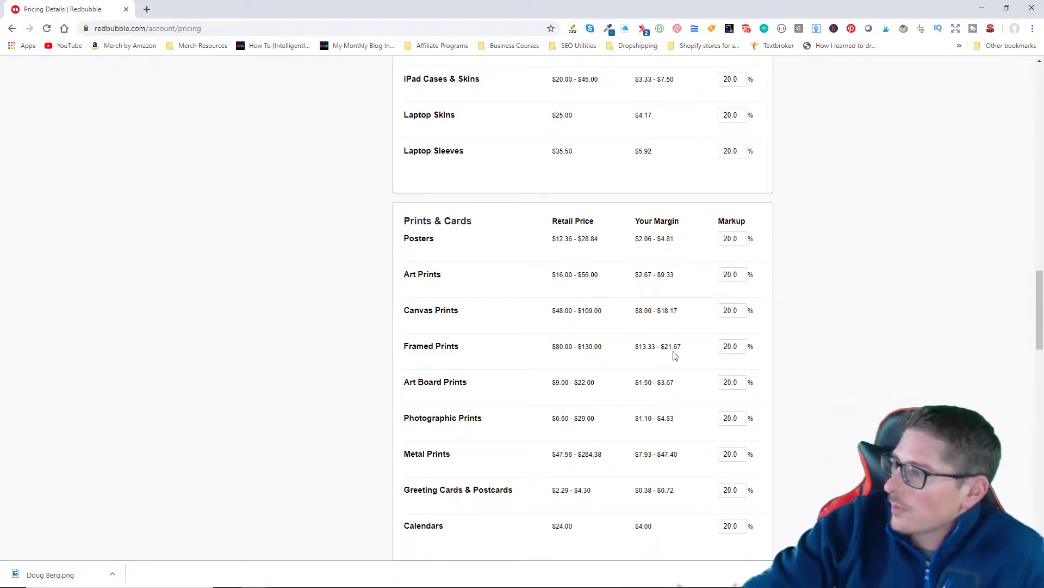
Check the Framed Prints margin and markup and continue down to the Save new default markups button
left_click_drag(614, 354, 559, 339)
left_click(570, 322)
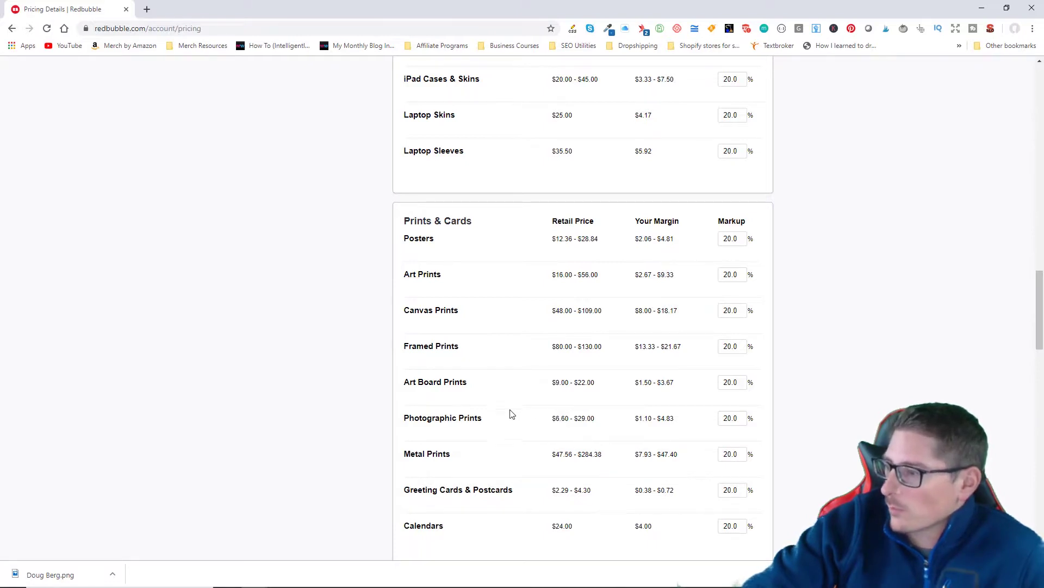
scroll(516, 424, "down", 3)
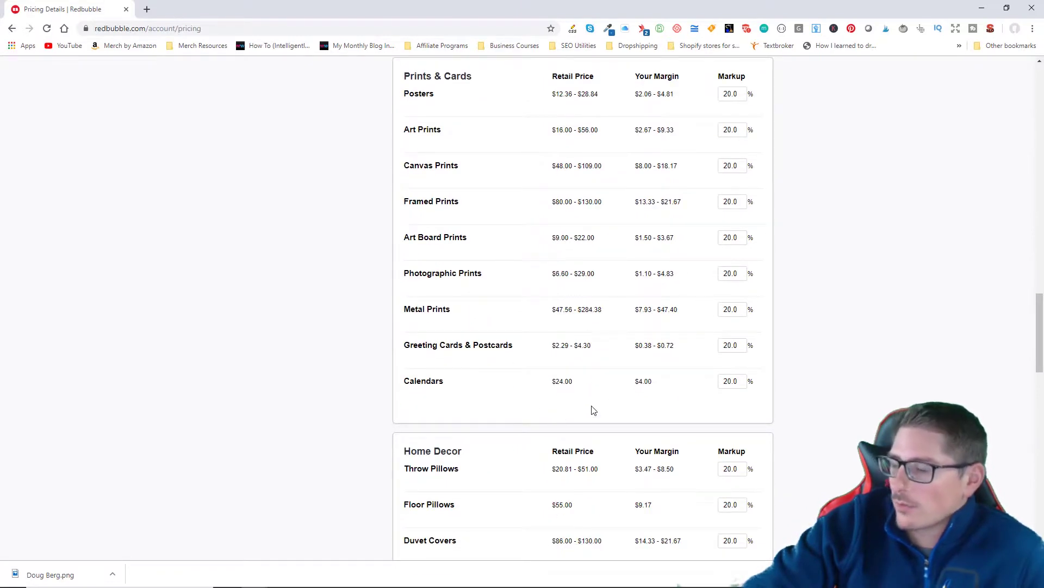
scroll(568, 435, "down", 5)
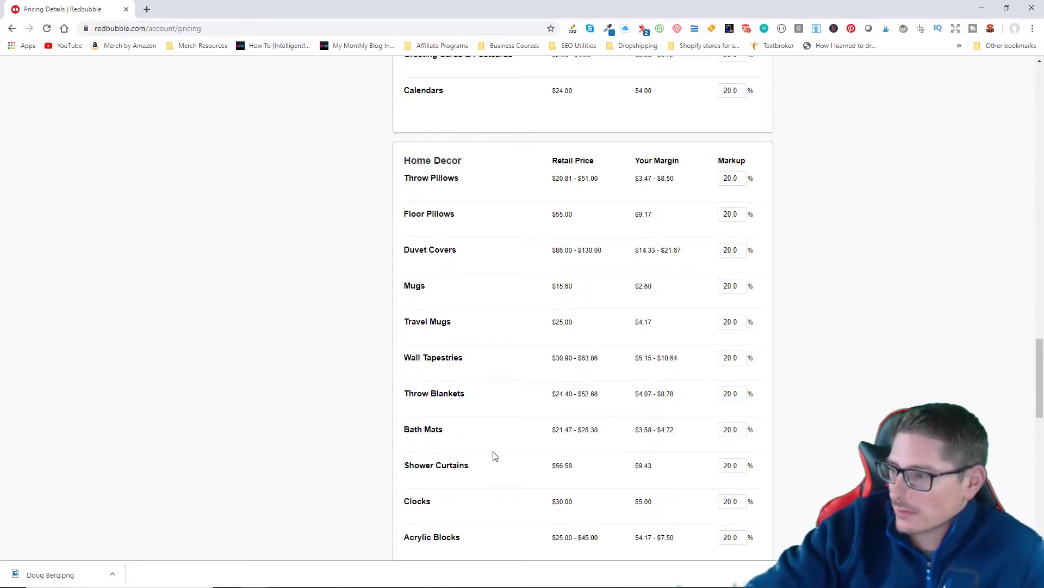
scroll(627, 453, "down", 1)
scroll(655, 384, "down", 5)
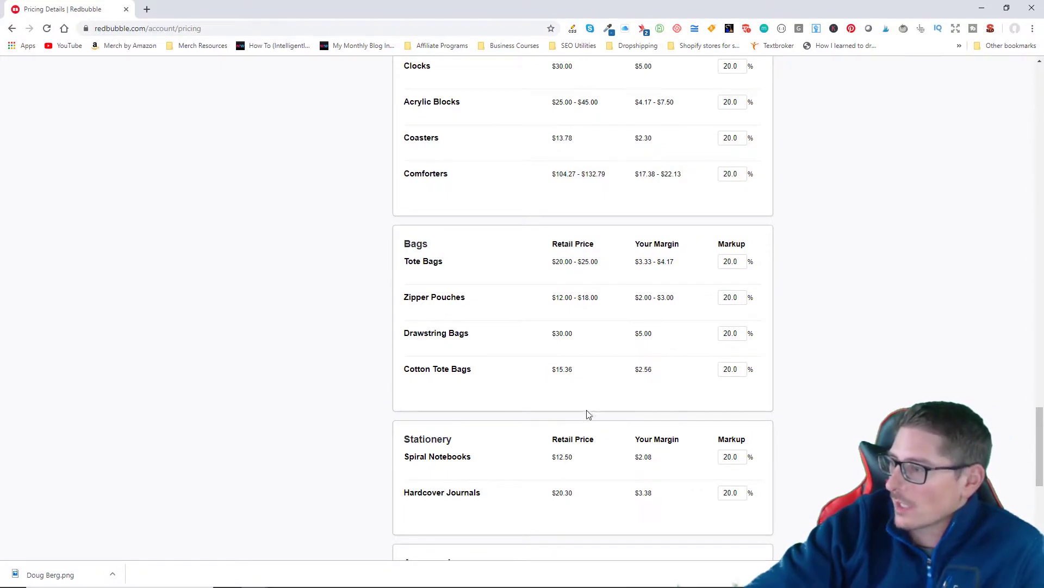
scroll(636, 467, "down", 2)
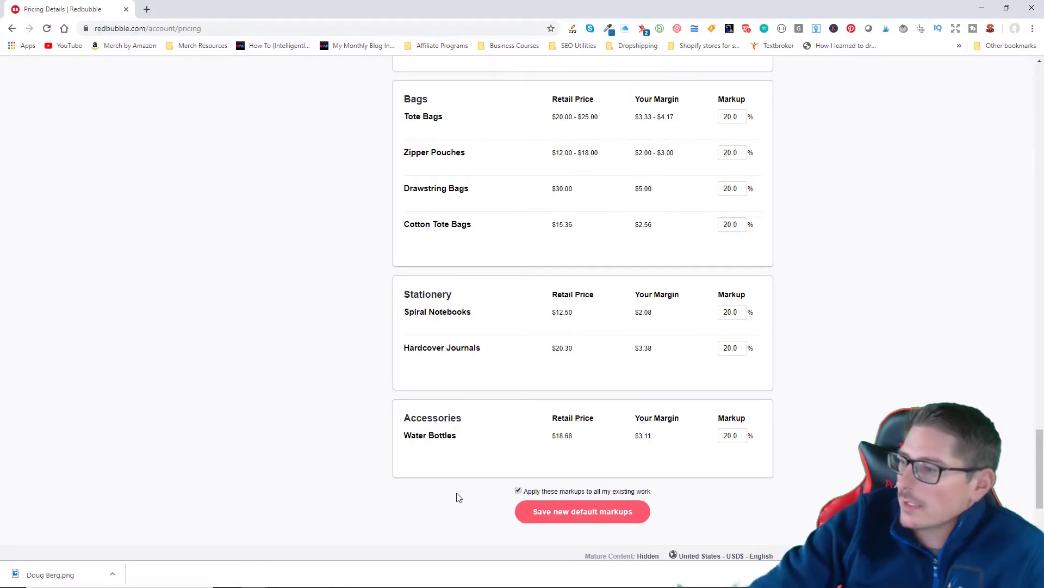
Save the new default markups for all existing works and open the profile's Shop listing
left_click(590, 518)
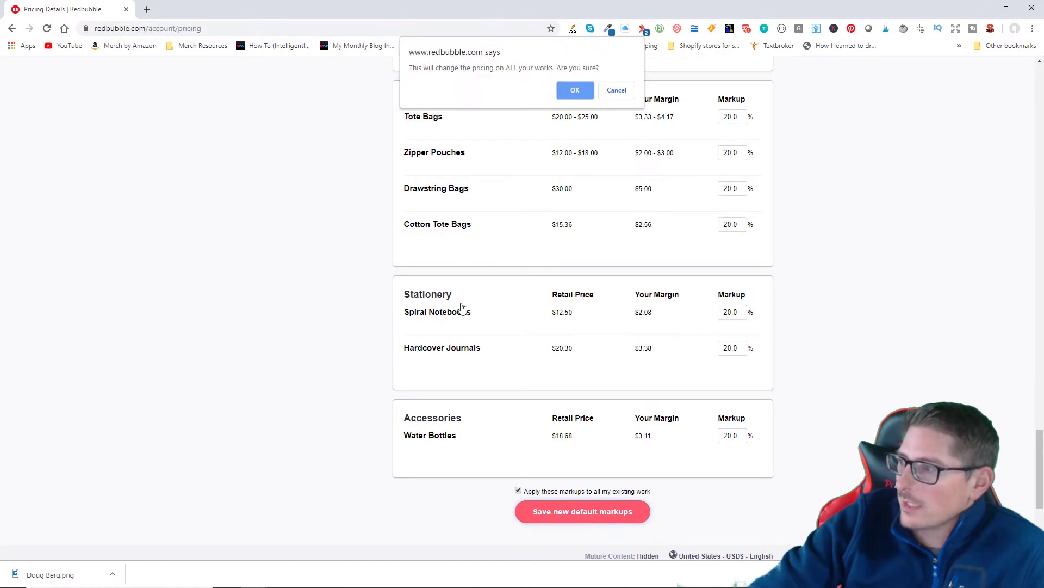
left_click(574, 87)
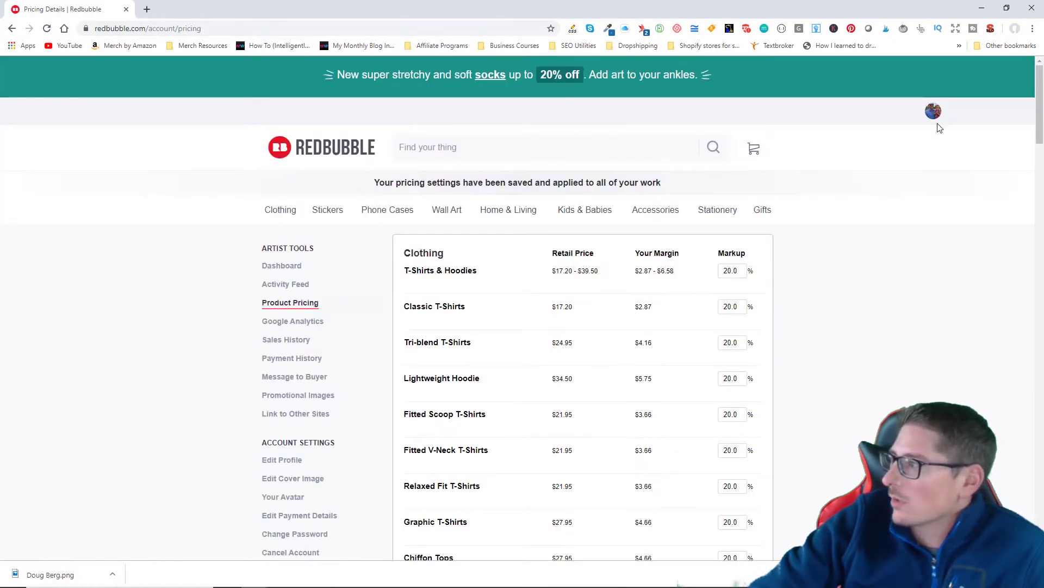
mouse_move(934, 114)
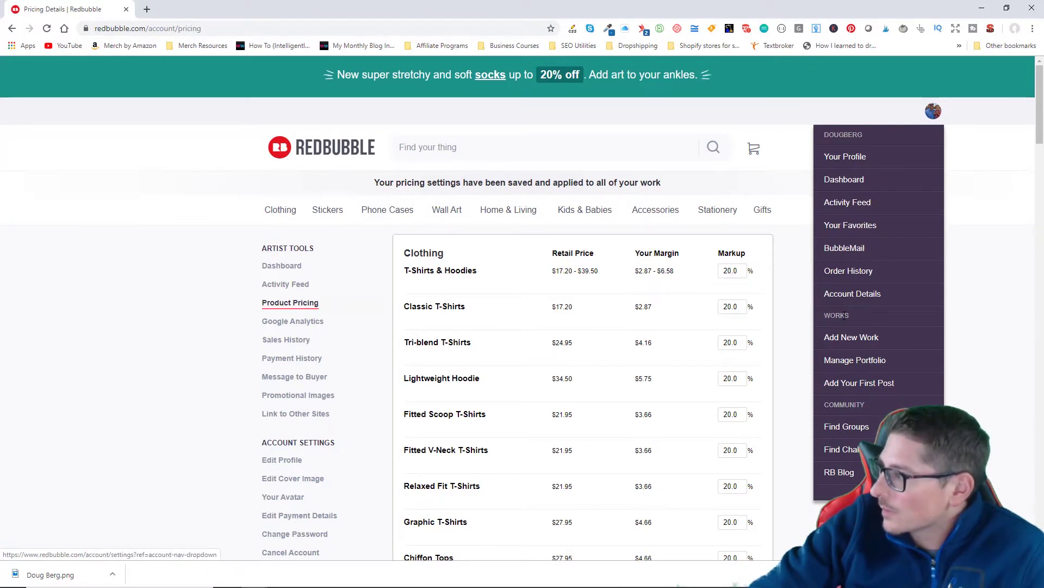
left_click(847, 158)
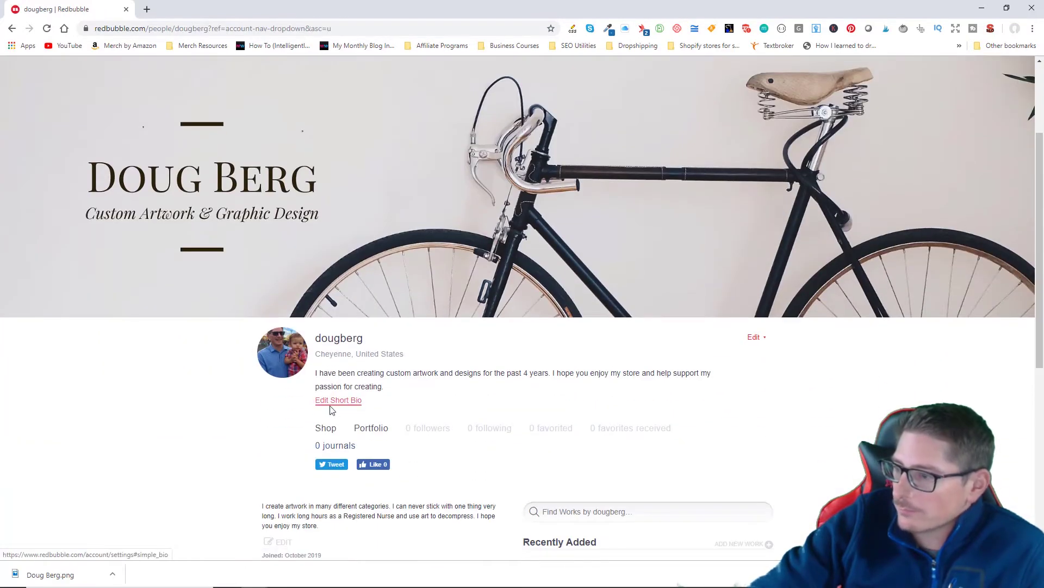
left_click(325, 428)
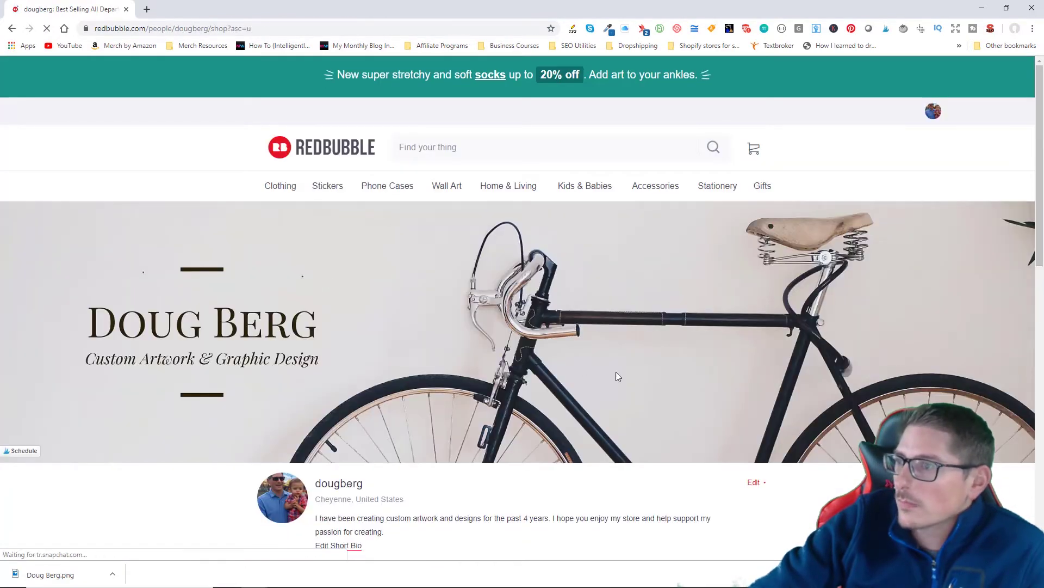
scroll(501, 362, "down", 8)
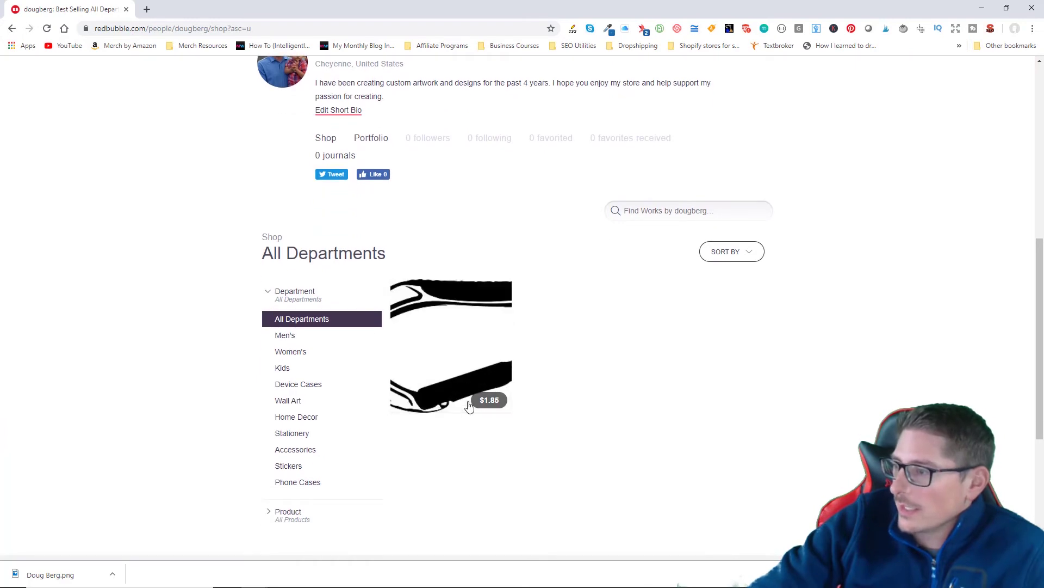
Open the Carabeaner Rock Climbing Design Sticker listing and check its $3.70 price
left_click(471, 332)
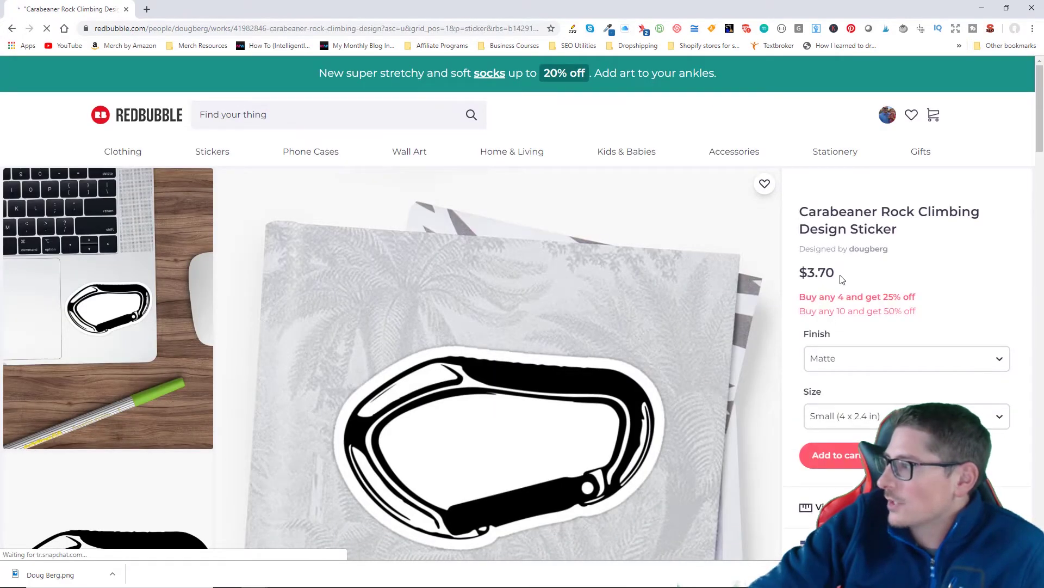
double_click(857, 274)
left_click(845, 276)
double_click(843, 282)
left_click(843, 277)
scroll(751, 397, "down", 5)
scroll(797, 446, "down", 2)
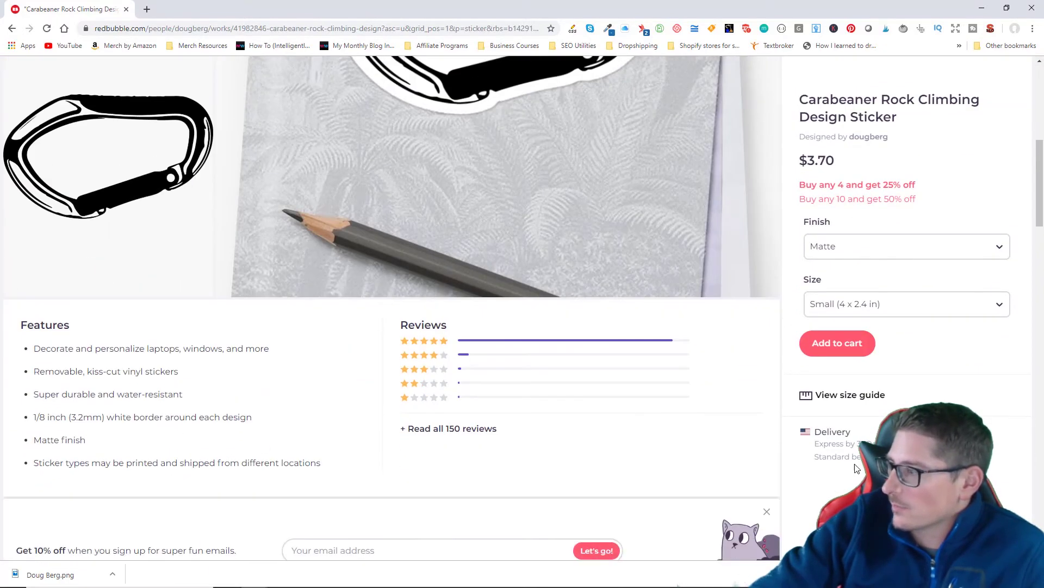
scroll(864, 473, "up", 5)
Change the sticker size to Large (8.5 x 5 in), showing $14.86
left_click(904, 306)
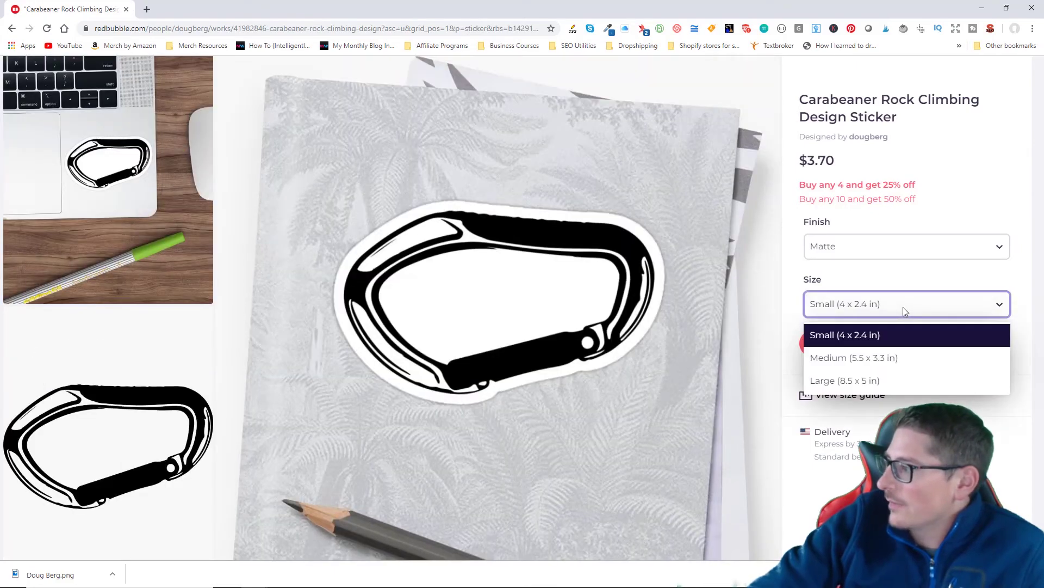
left_click(896, 363)
left_click(895, 269)
left_click(898, 346)
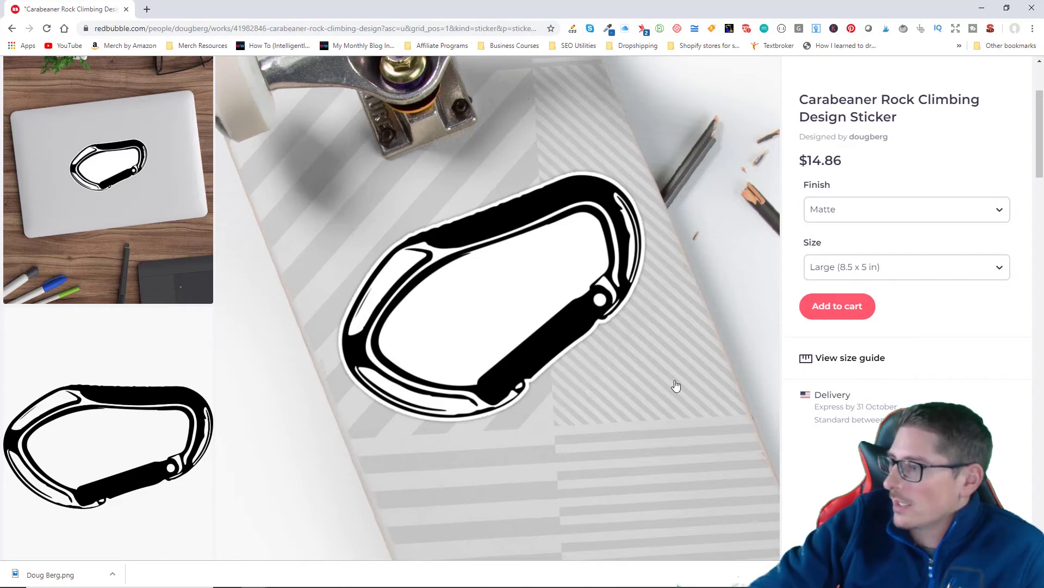
scroll(652, 403, "down", 1)
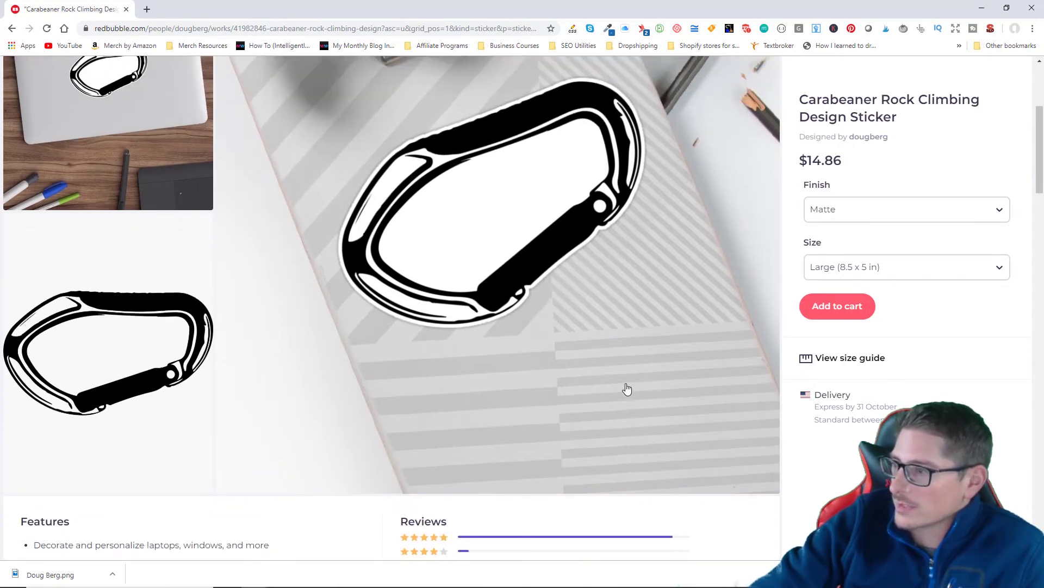
scroll(626, 387, "up", 1)
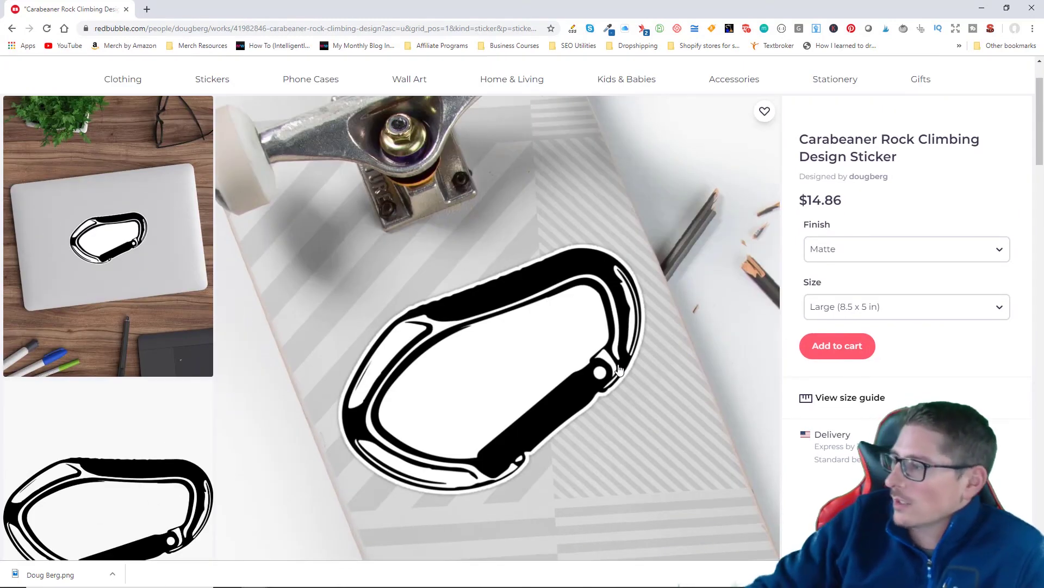